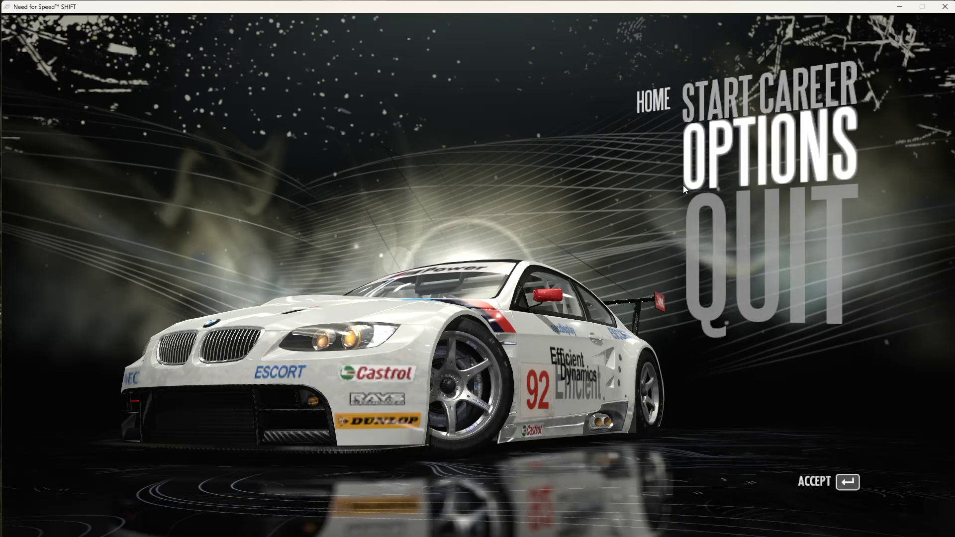
Go to the Graphics settings list in the game's Options.
{"action": "left_click", "coordinate": [682, 186]}
{"action": "key", "text": "Down"}
{"action": "key", "text": "Down"}
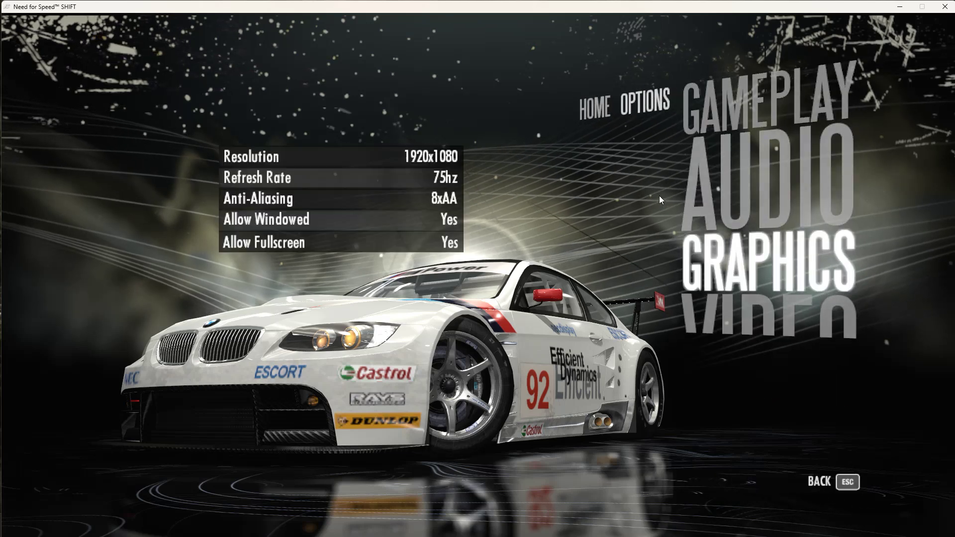
{"action": "key", "text": "Return"}
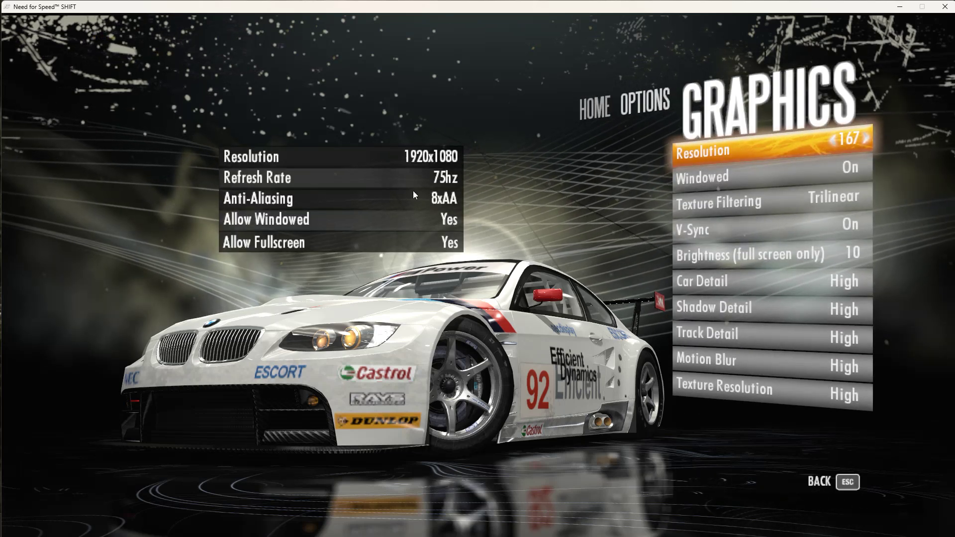
Return the resolution preset to 167 and toggle Windowed mode off and back on.
{"action": "key", "text": "Left"}
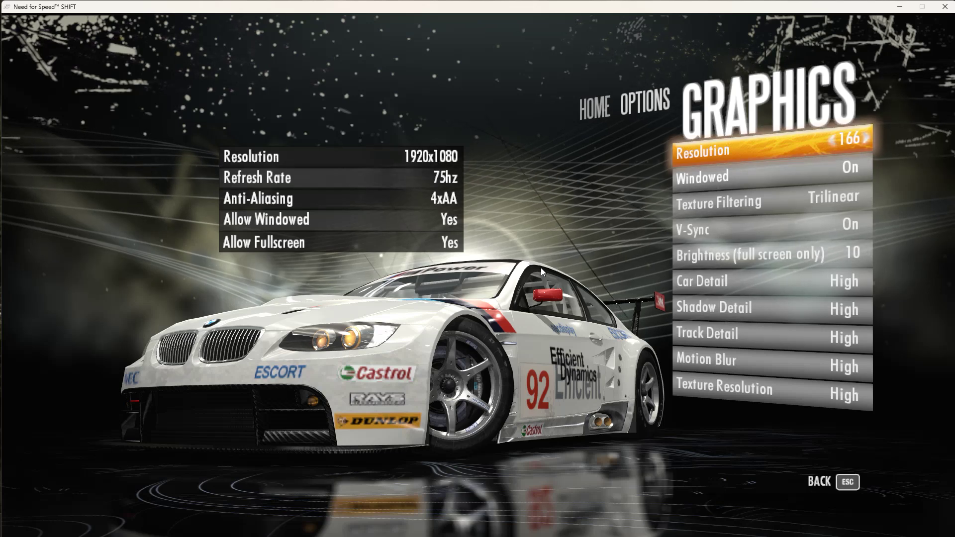
{"action": "key", "text": "Right"}
{"action": "key", "text": "Right"}
{"action": "key", "text": "Left"}
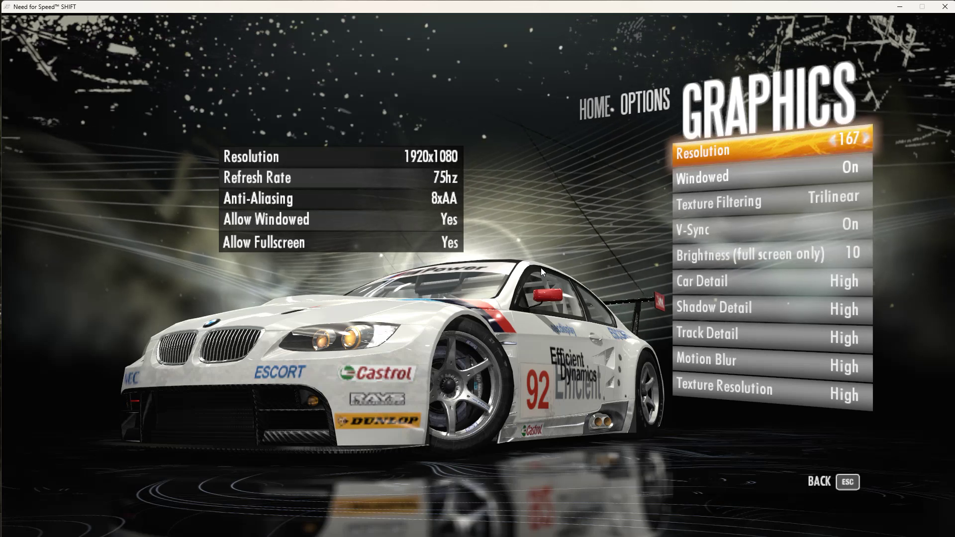
{"action": "left_click", "coordinate": [827, 171]}
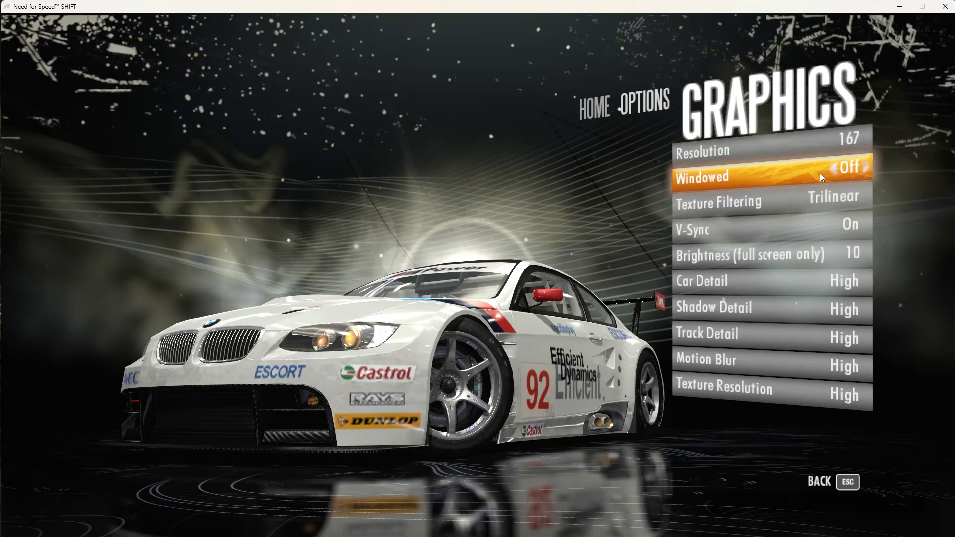
{"action": "left_click", "coordinate": [828, 171]}
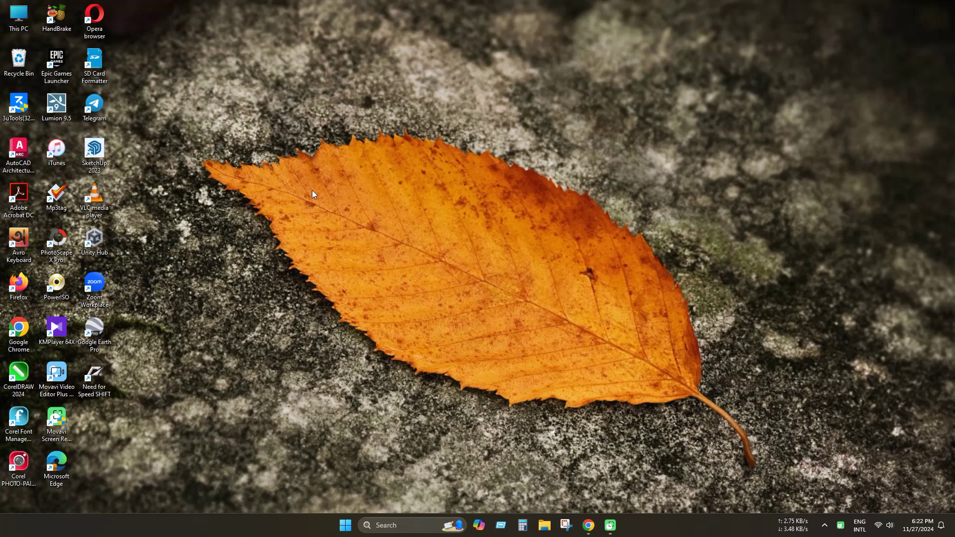
Open graphicsconfig.xml from Documents > NFS SHIFT in Notepad.
{"action": "key", "text": "super+e"}
{"action": "left_click", "coordinate": [234, 246]}
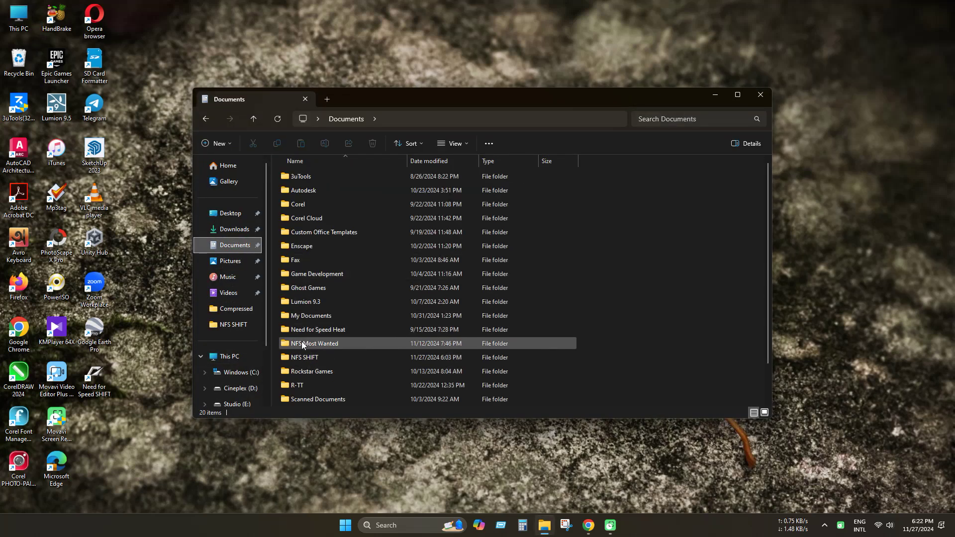
{"action": "double_click", "coordinate": [330, 360]}
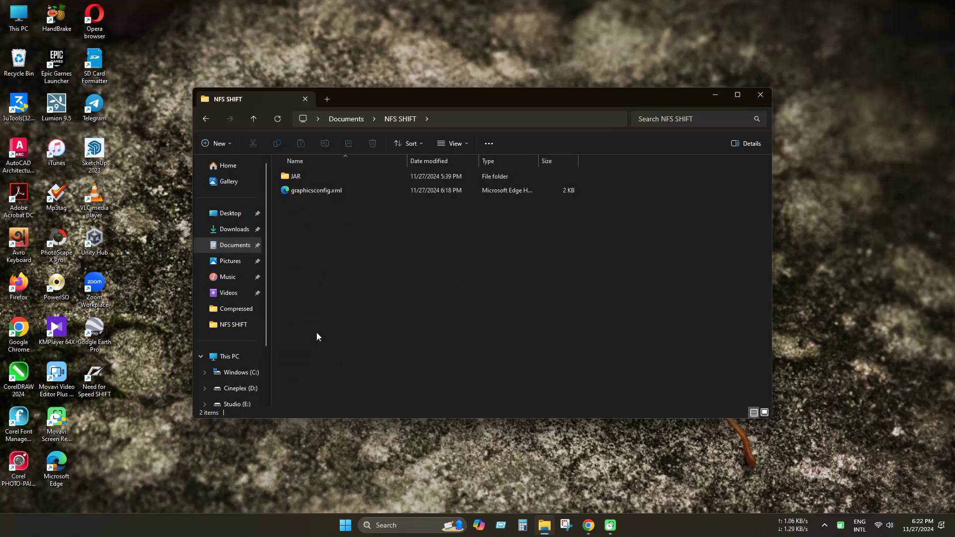
{"action": "right_click", "coordinate": [320, 192]}
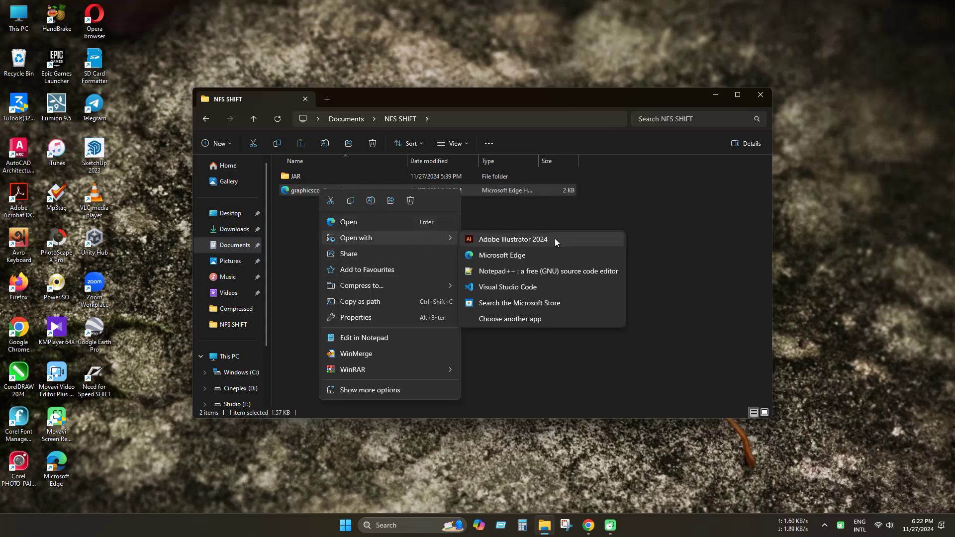
{"action": "mouse_move", "coordinate": [356, 237]}
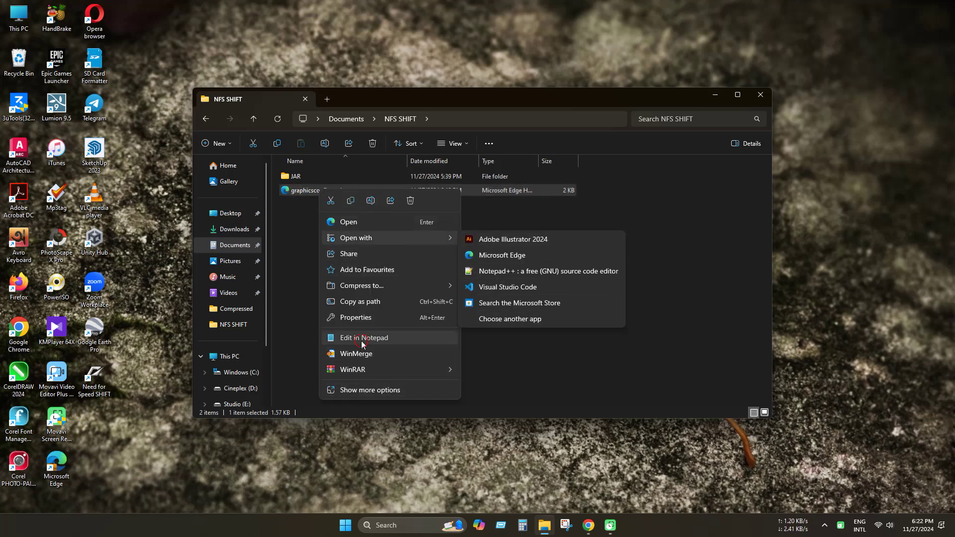
{"action": "left_click", "coordinate": [362, 340]}
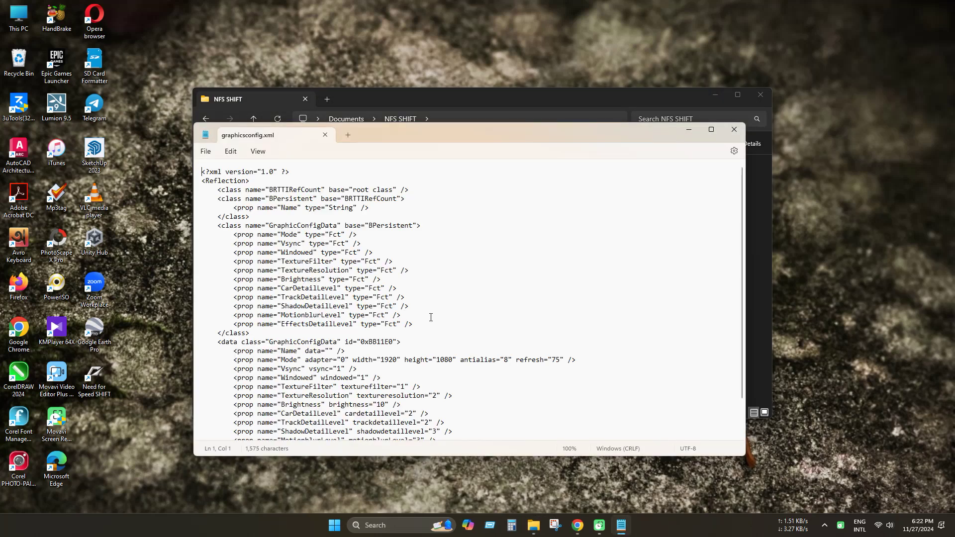
{"action": "scroll", "coordinate": [431, 318], "scroll_direction": "down", "scroll_amount": 2}
{"action": "scroll", "coordinate": [420, 313], "scroll_direction": "down", "scroll_amount": 1}
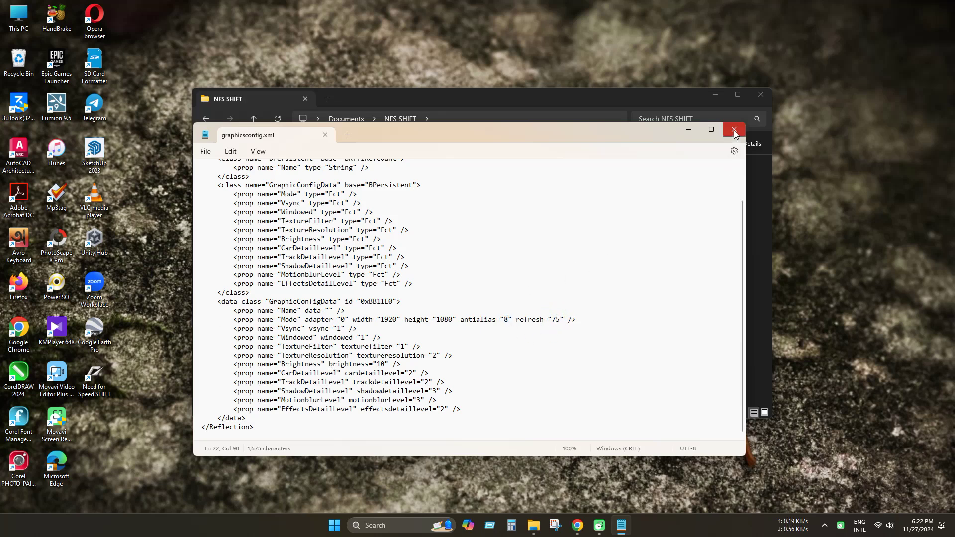
Close graphicsconfig.xml after reviewing its 1920x1080, 75 Hz mode line.
{"action": "left_click", "coordinate": [205, 150]}
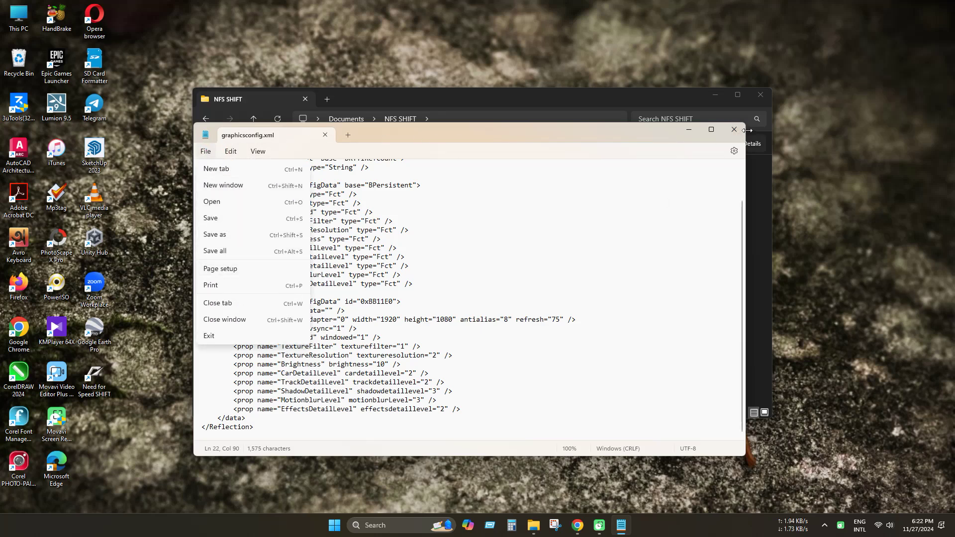
{"action": "left_click", "coordinate": [208, 336]}
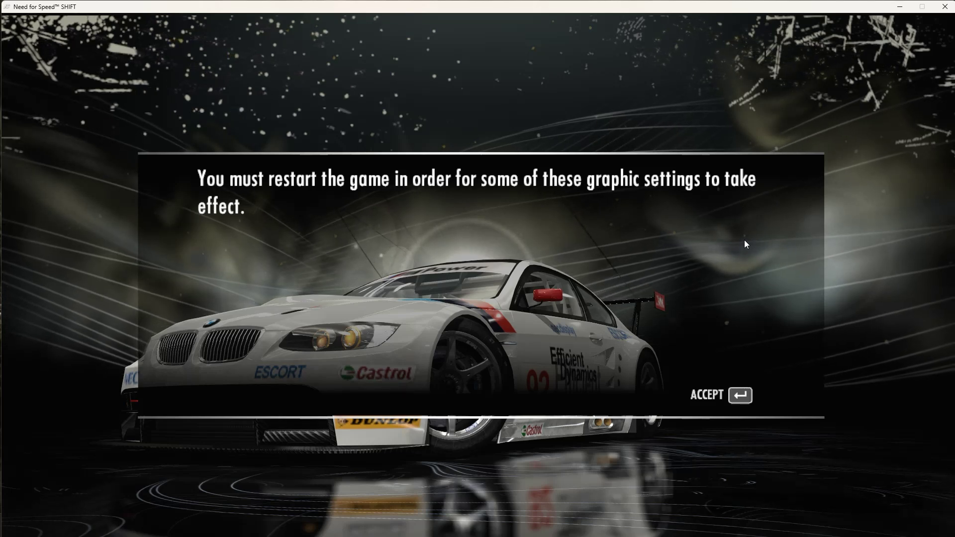
Accept the restart-required graphics notice and back out to the Home menu.
{"action": "left_click", "coordinate": [703, 394]}
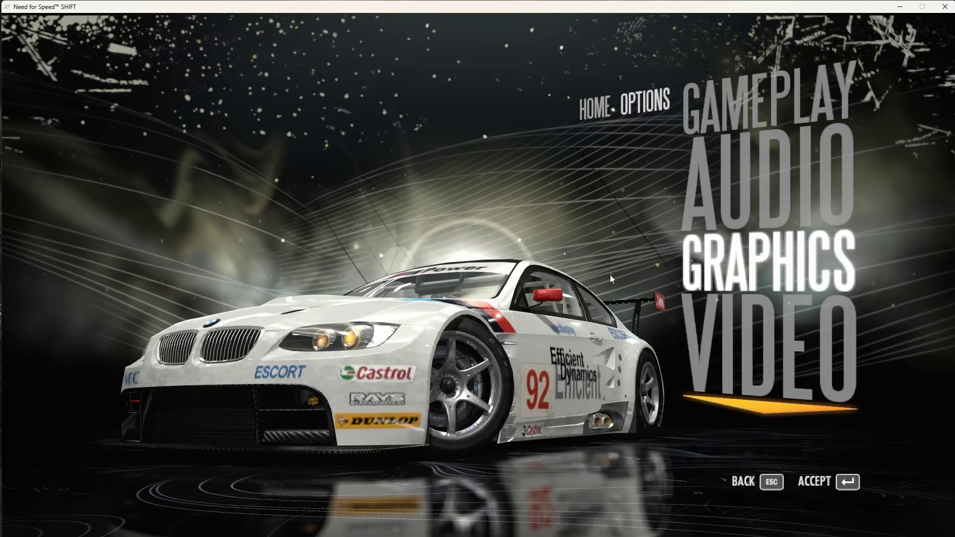
{"action": "scroll", "coordinate": [749, 378], "scroll_direction": "down", "scroll_amount": 1}
{"action": "scroll", "coordinate": [749, 378], "scroll_direction": "down", "scroll_amount": 1}
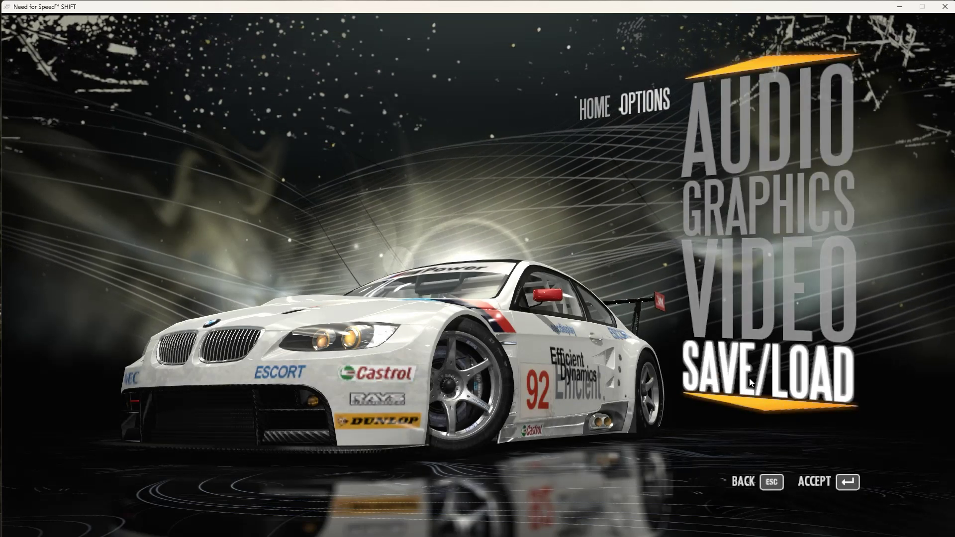
{"action": "key", "text": "Escape"}
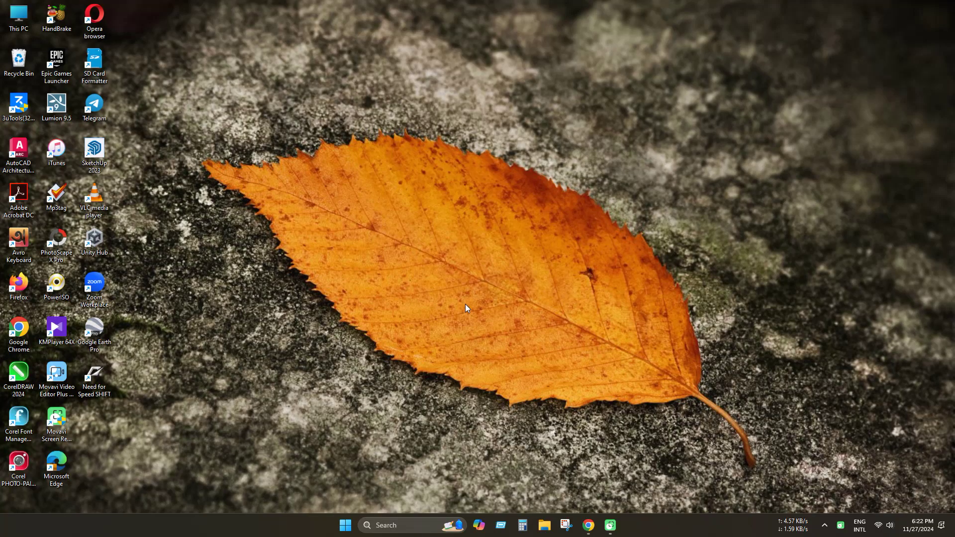
Open the game's install folder from the shortcut's Properties, then place NFS_Shift_HD_GFX.zip on the desktop.
{"action": "right_click", "coordinate": [90, 377]}
{"action": "left_click", "coordinate": [139, 292]}
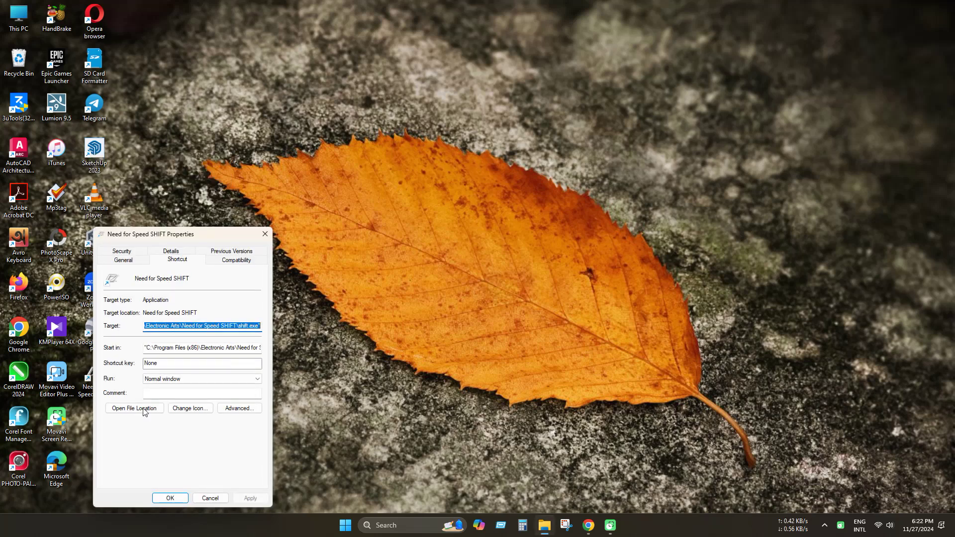
{"action": "left_click", "coordinate": [138, 410]}
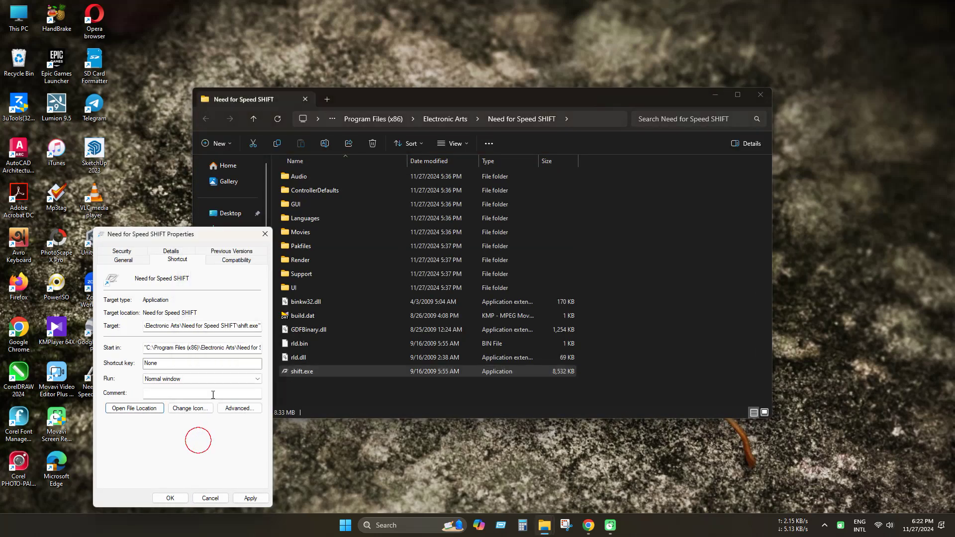
{"action": "left_click", "coordinate": [265, 235]}
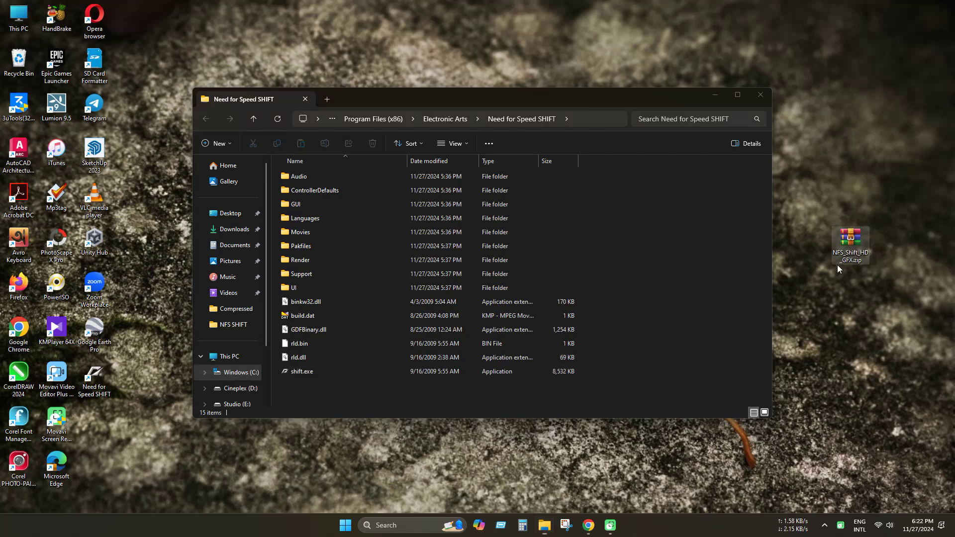
{"action": "left_click_drag", "start_coordinate": [744, 284], "coordinate": [813, 233]}
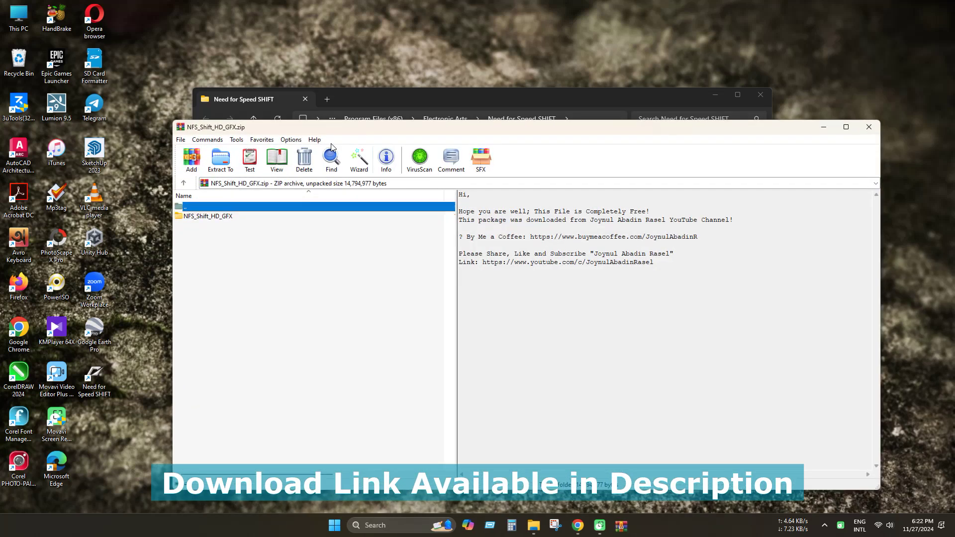
Copy all ReShade files from the NFS_Shift_HD_GFX archive folder into the game folder with admin permission.
{"action": "left_click_drag", "start_coordinate": [277, 133], "coordinate": [669, 137]}
{"action": "double_click", "coordinate": [600, 219]}
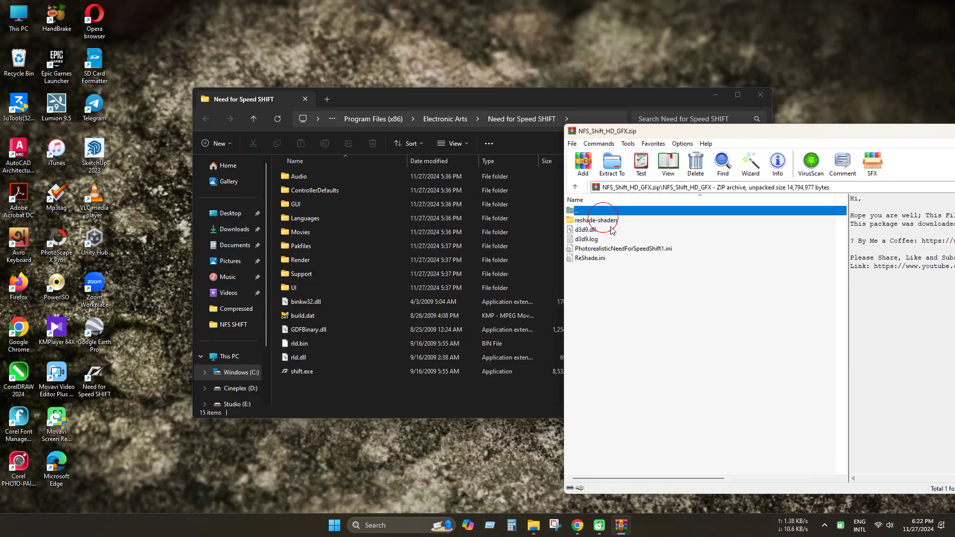
{"action": "left_click_drag", "start_coordinate": [602, 300], "coordinate": [592, 227]}
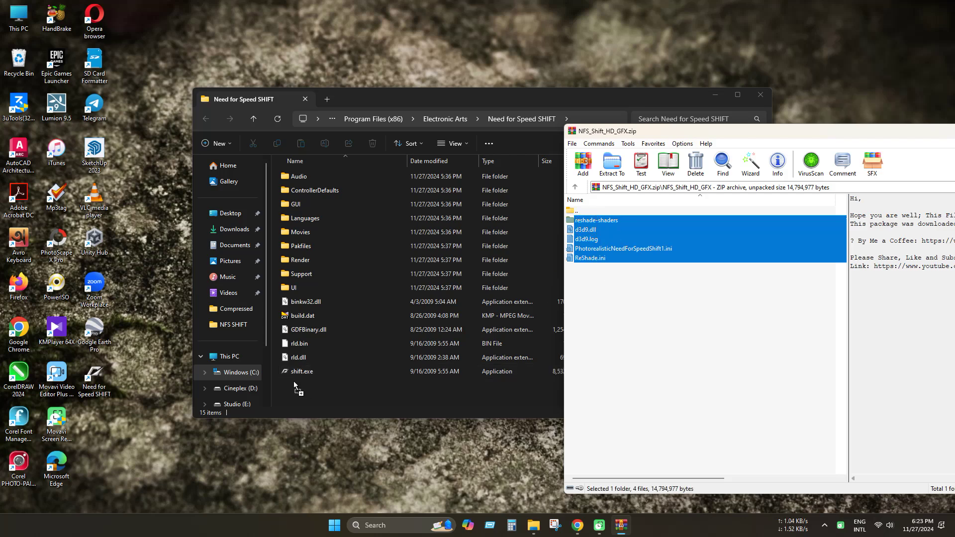
{"action": "left_click_drag", "start_coordinate": [294, 382], "coordinate": [293, 381]}
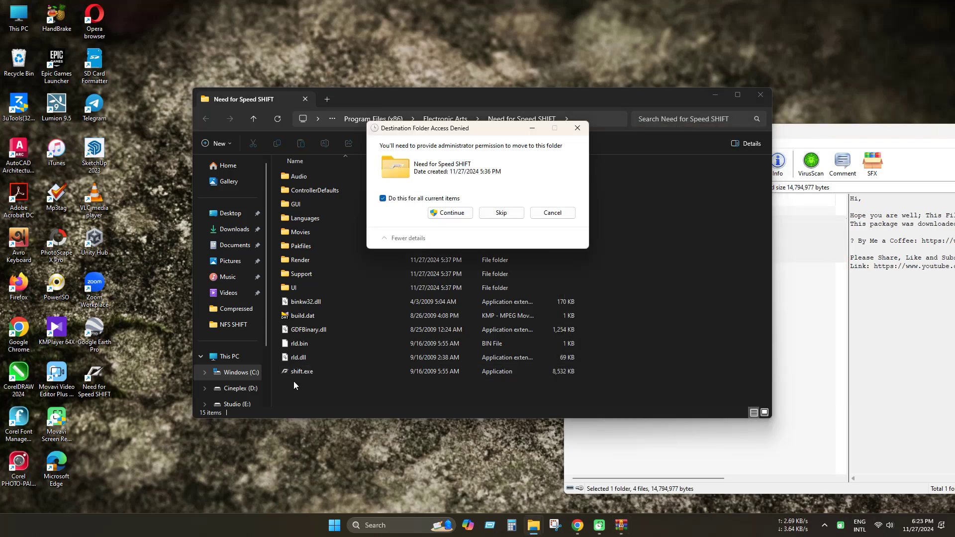
{"action": "left_click", "coordinate": [450, 214]}
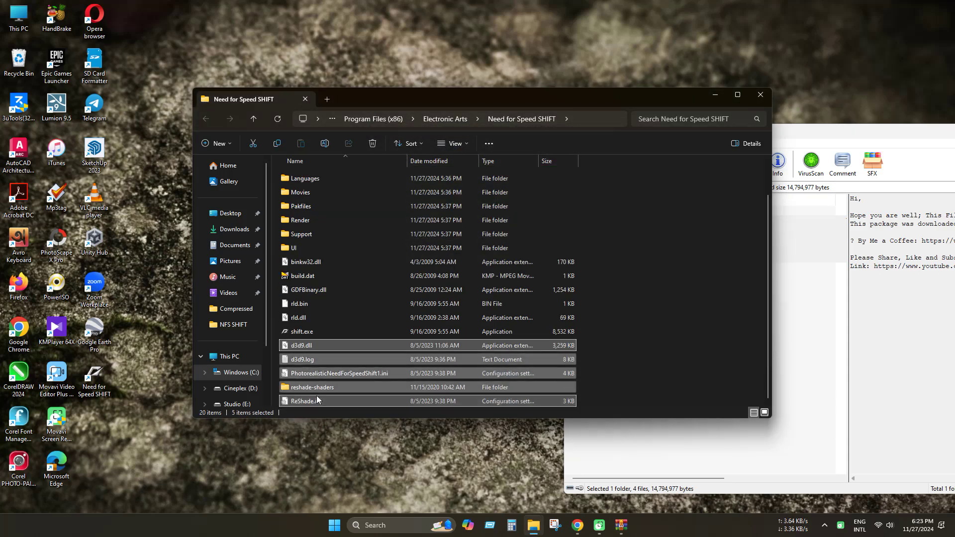
{"action": "left_click", "coordinate": [302, 332]}
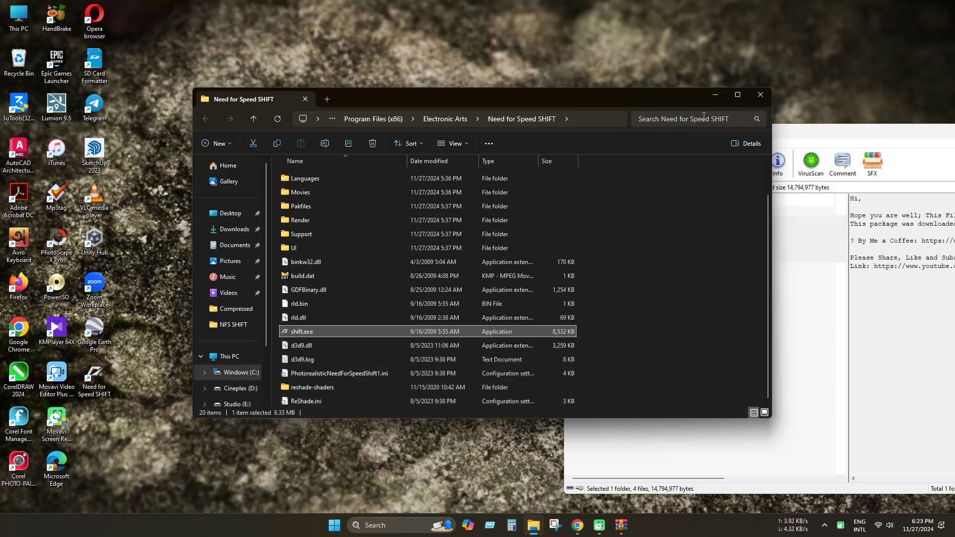
{"action": "left_click", "coordinate": [720, 98]}
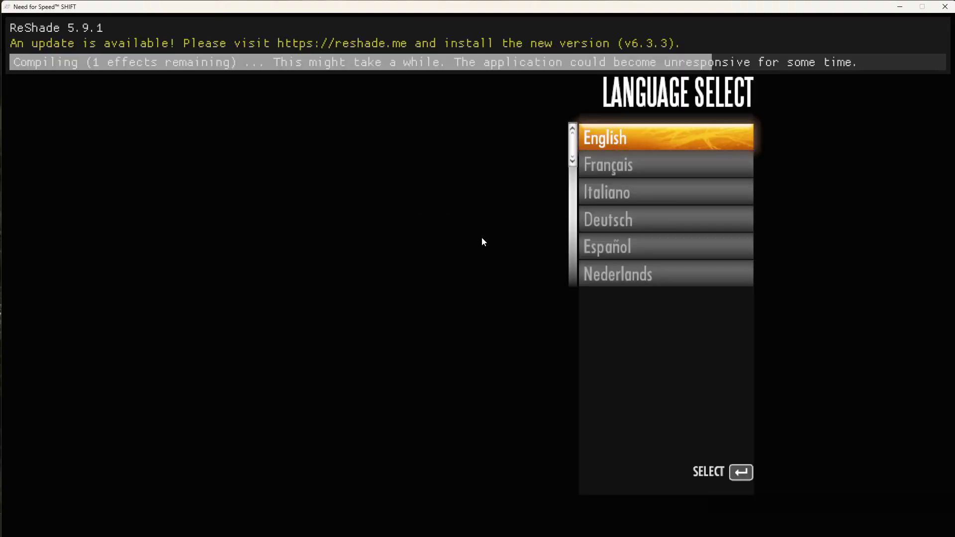
Select English, continue past loading, and steer through the lap's opening bends.
{"action": "left_click", "coordinate": [619, 141]}
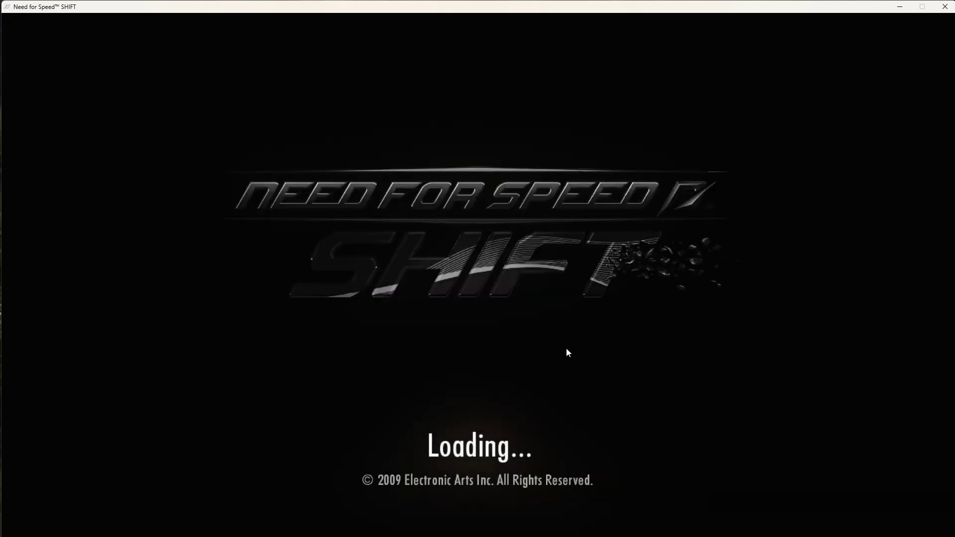
{"action": "key", "text": "Return"}
{"action": "key", "text": "Return"}
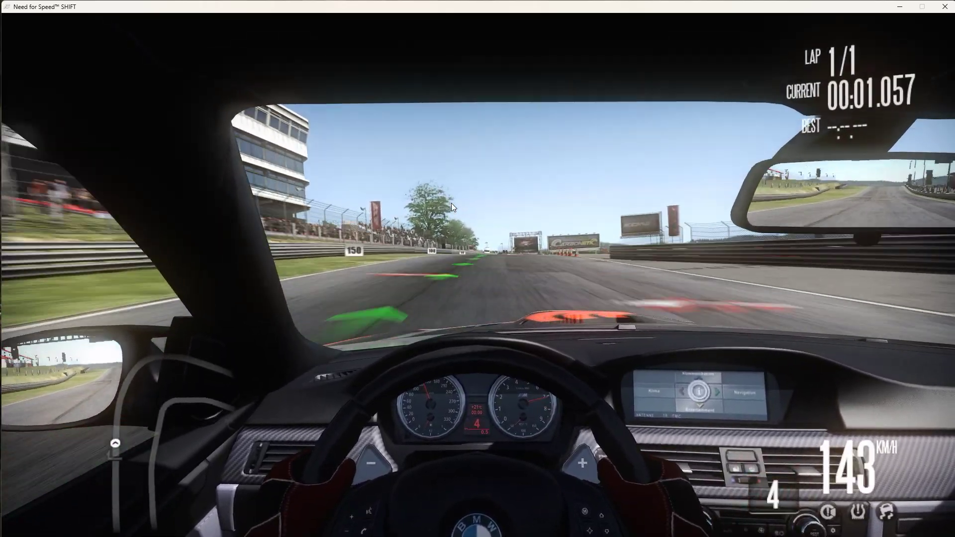
{"action": "key", "text": "Left"}
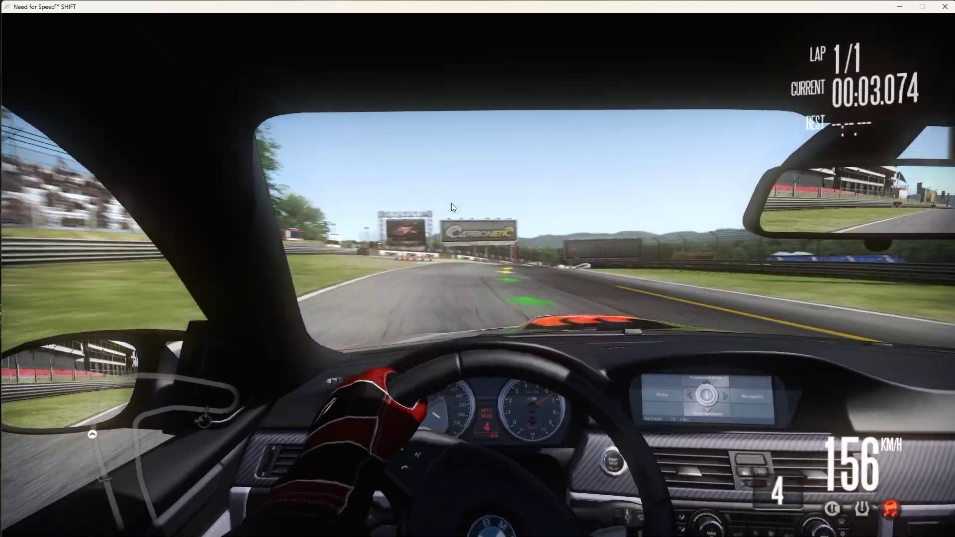
{"action": "key", "text": "Left"}
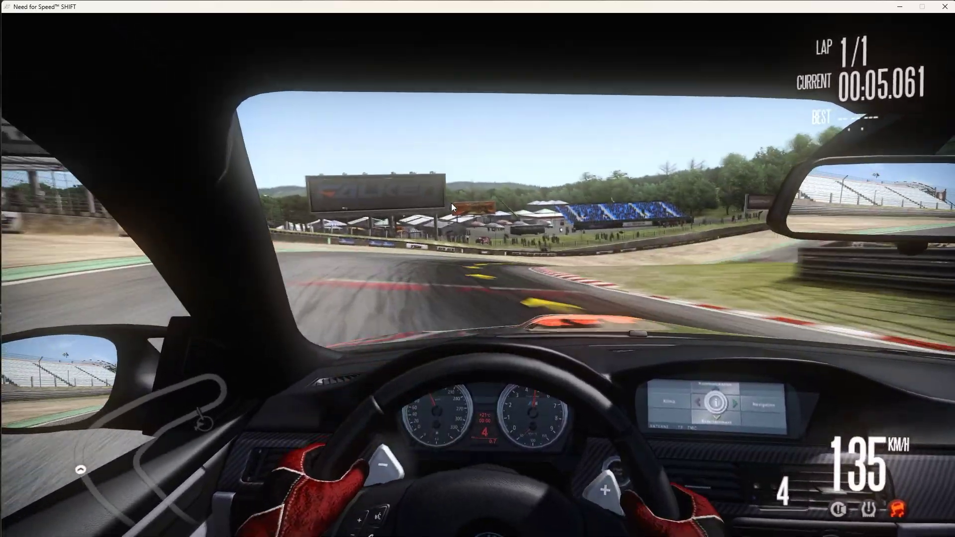
{"action": "key", "text": "Left"}
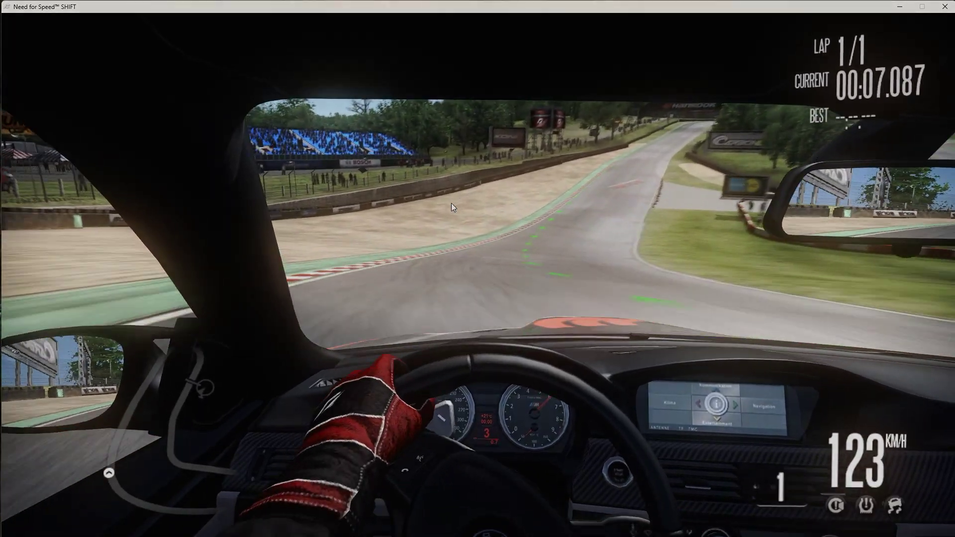
{"action": "key", "text": "Right"}
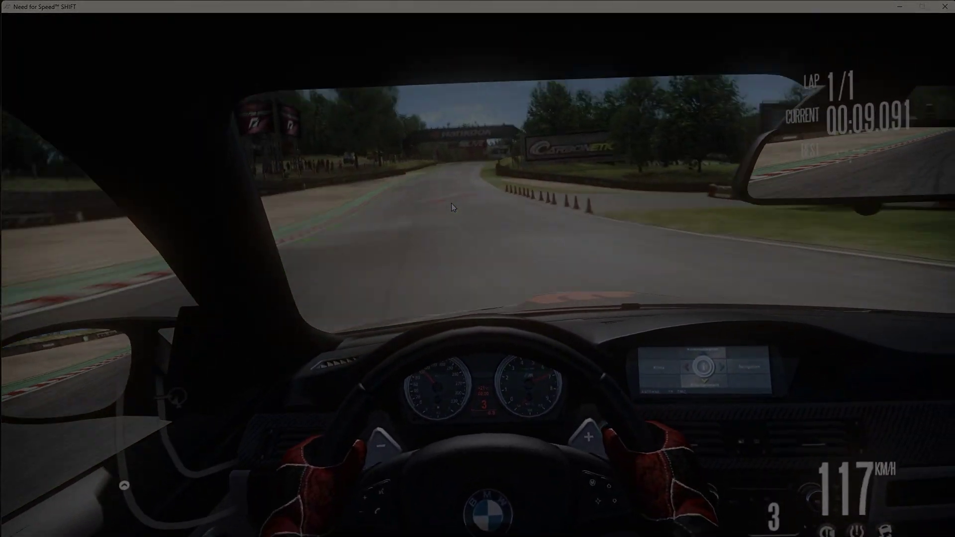